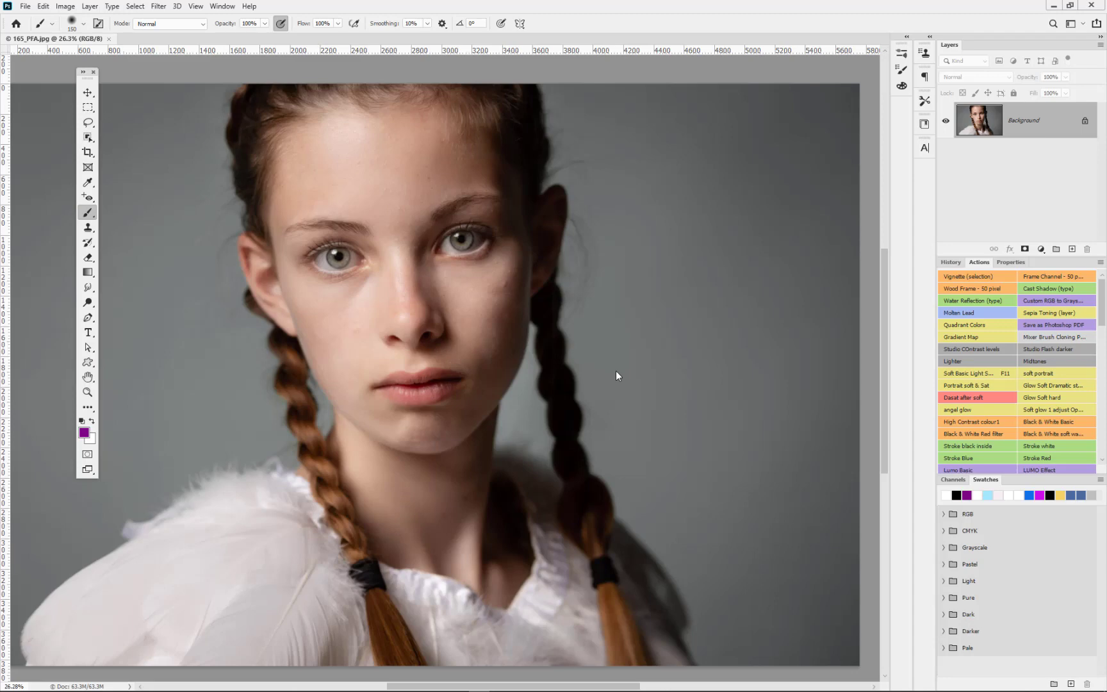
# Step: Open Select and Mask on the portrait and set the preview to On Black
pyautogui.click(135, 6)
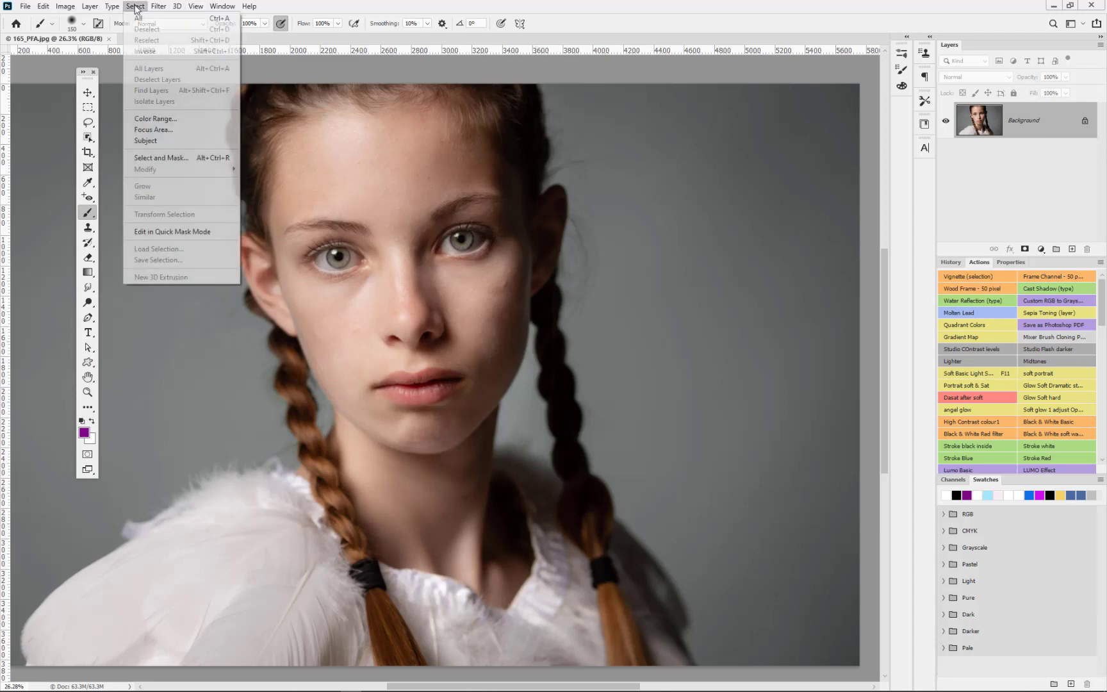
pyautogui.click(160, 157)
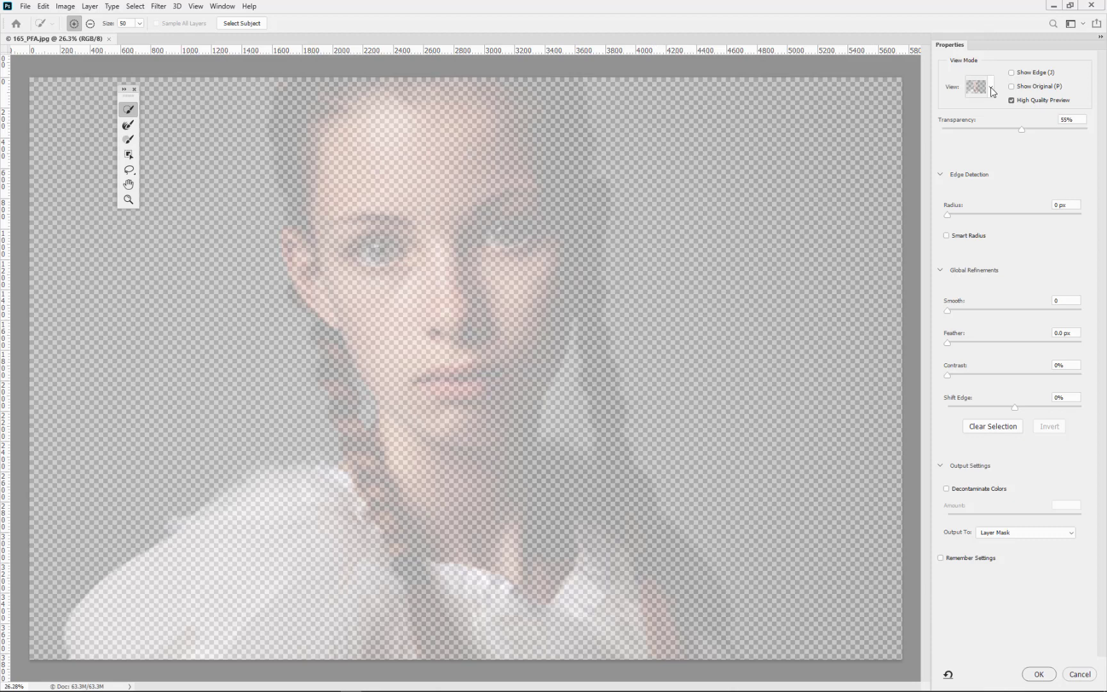
pyautogui.click(991, 89)
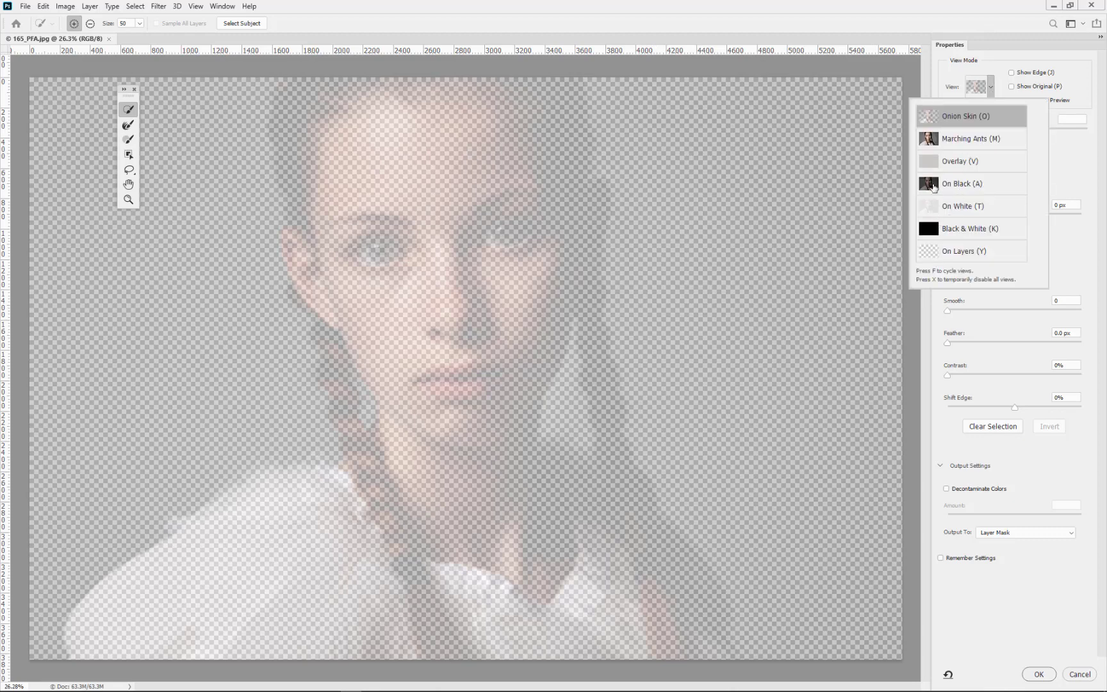
pyautogui.press('a')
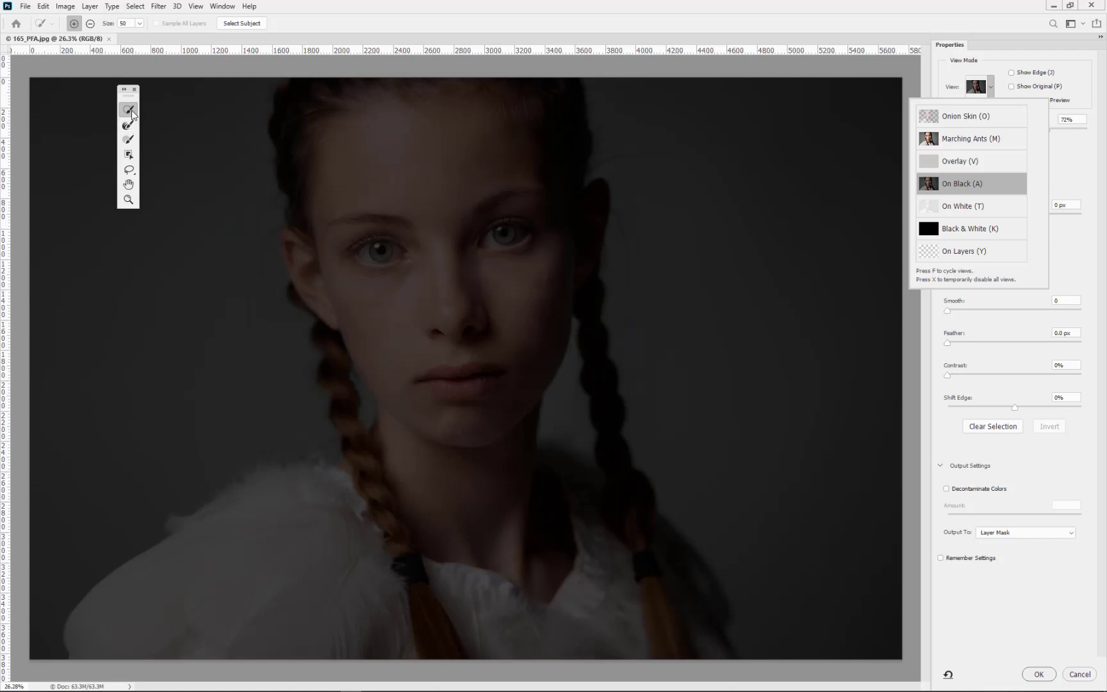
# Step: Quick-select both sides of the grey backdrop, subtract the ear, add the jaw gap, and output a layer mask
pyautogui.click(185, 151)
pyautogui.moveTo(168, 198); pyautogui.dragTo(162, 239)
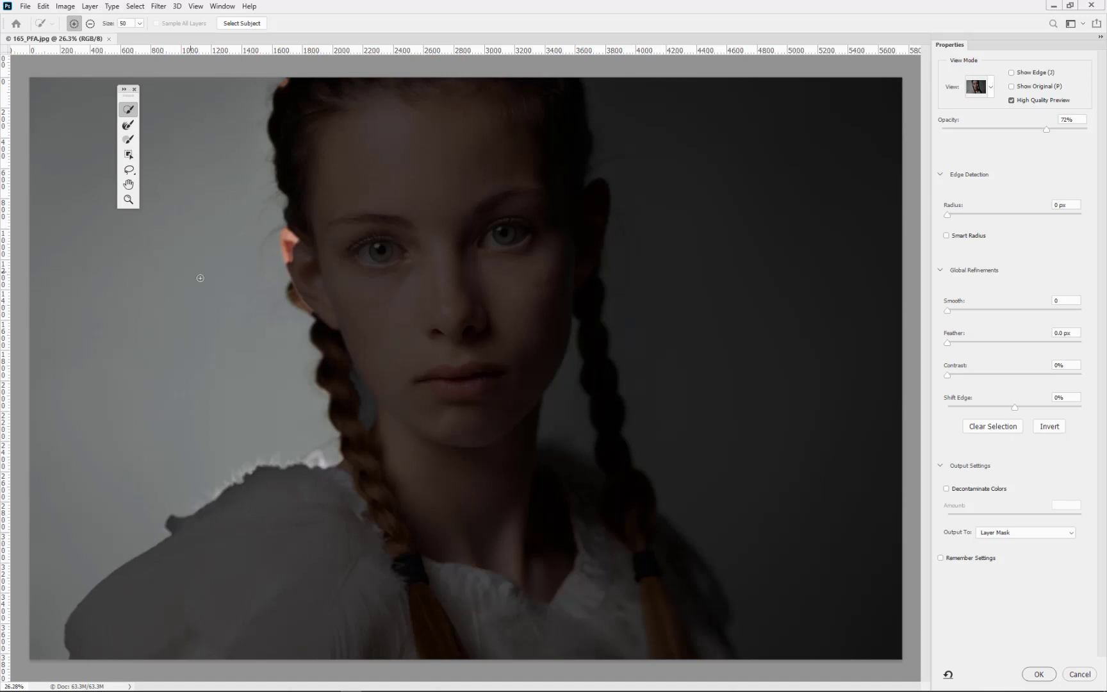
pyautogui.moveTo(706, 133); pyautogui.dragTo(735, 225)
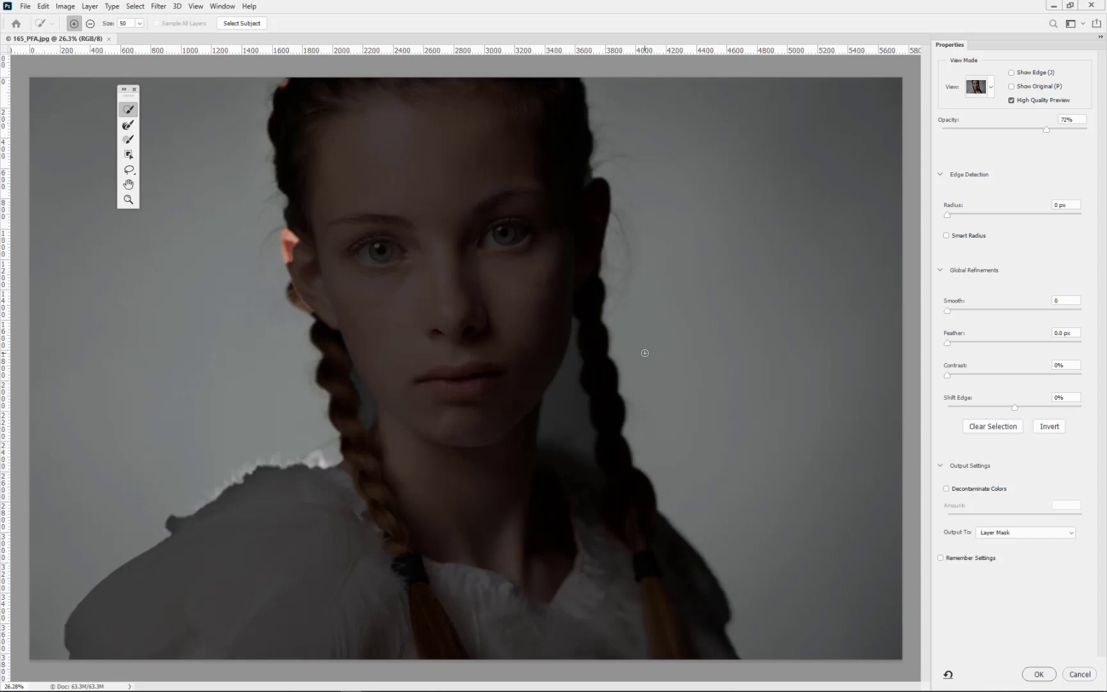
pyautogui.press('alt')
pyautogui.moveTo(287, 244)
pyautogui.mouseDown()
pyautogui.moveTo(292, 256)
pyautogui.moveTo(285, 235)
pyautogui.moveTo(293, 263)
pyautogui.mouseUp()
pyautogui.click(569, 420)
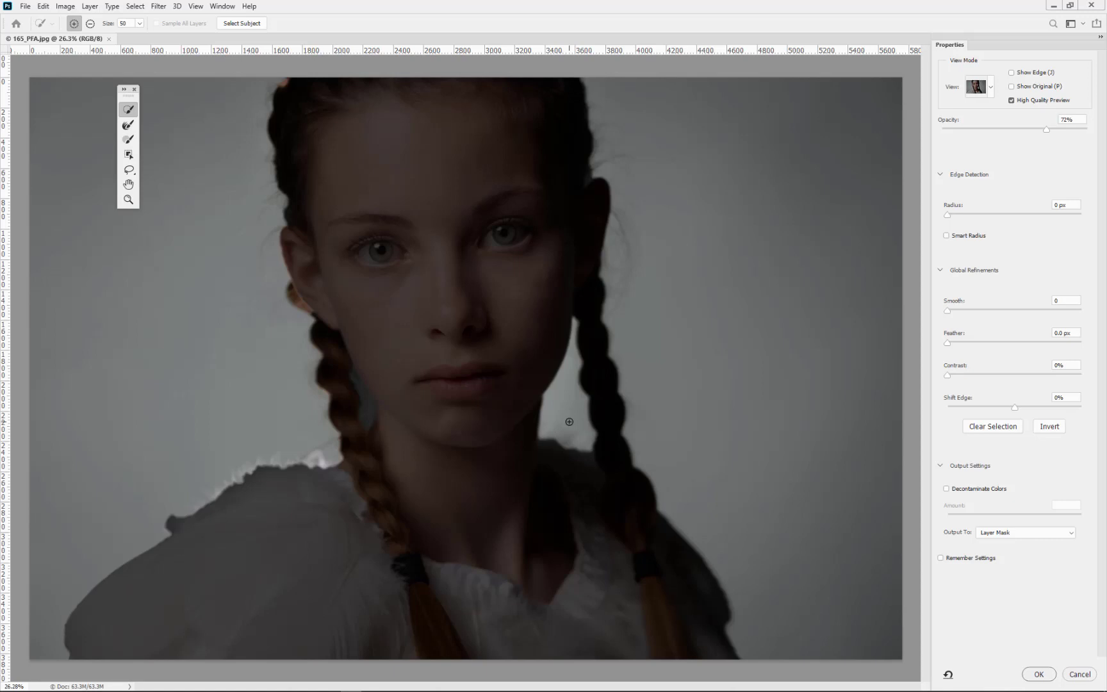
pyautogui.click(1038, 674)
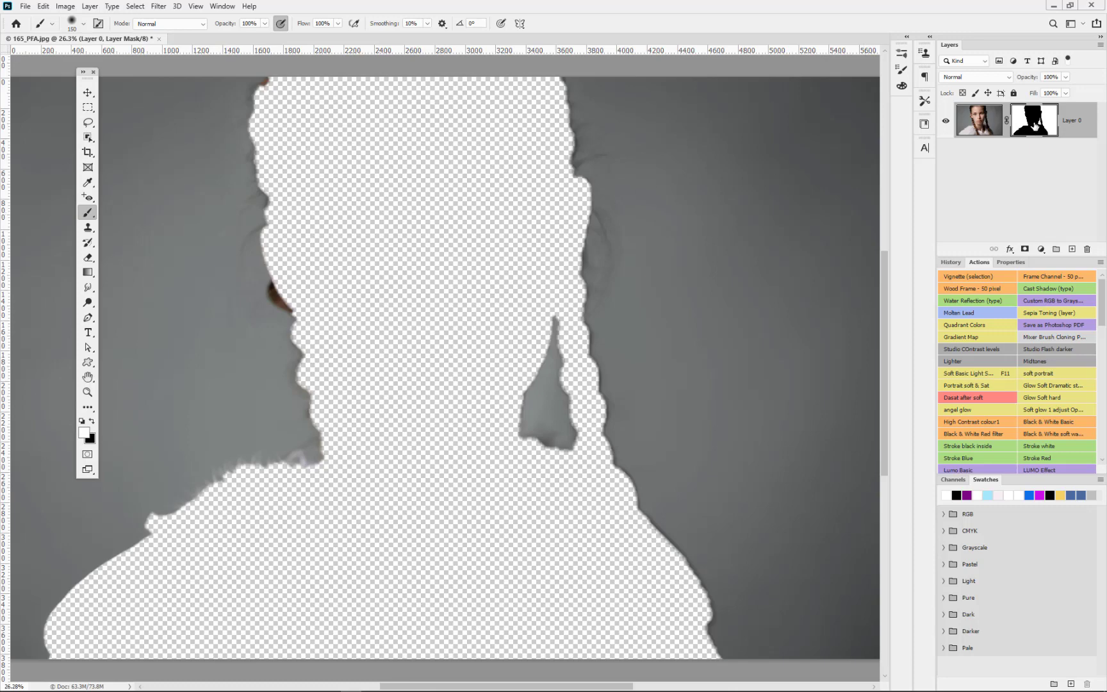
# Step: Invert Layer 0's mask to reveal the girl and open the background colour picker
pyautogui.hotkey('ctrl', 'i')
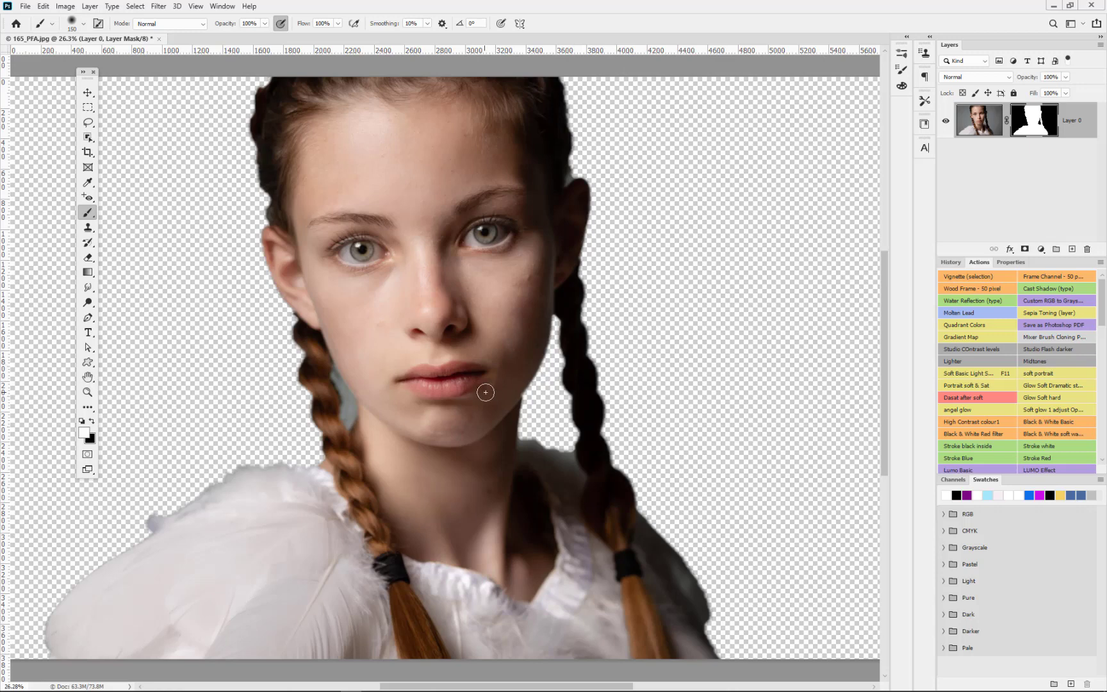
pyautogui.click(93, 442)
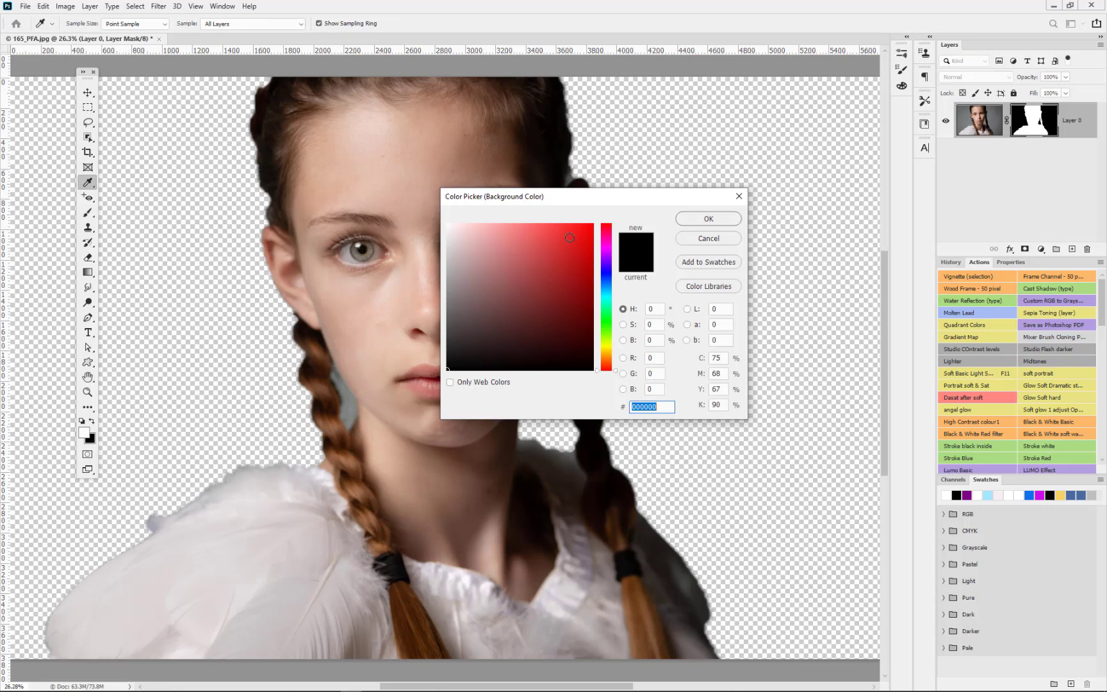
# Step: Confirm the purple colour, fill a new Layer 1 with it, and move Layer 0 above it
pyautogui.click(710, 219)
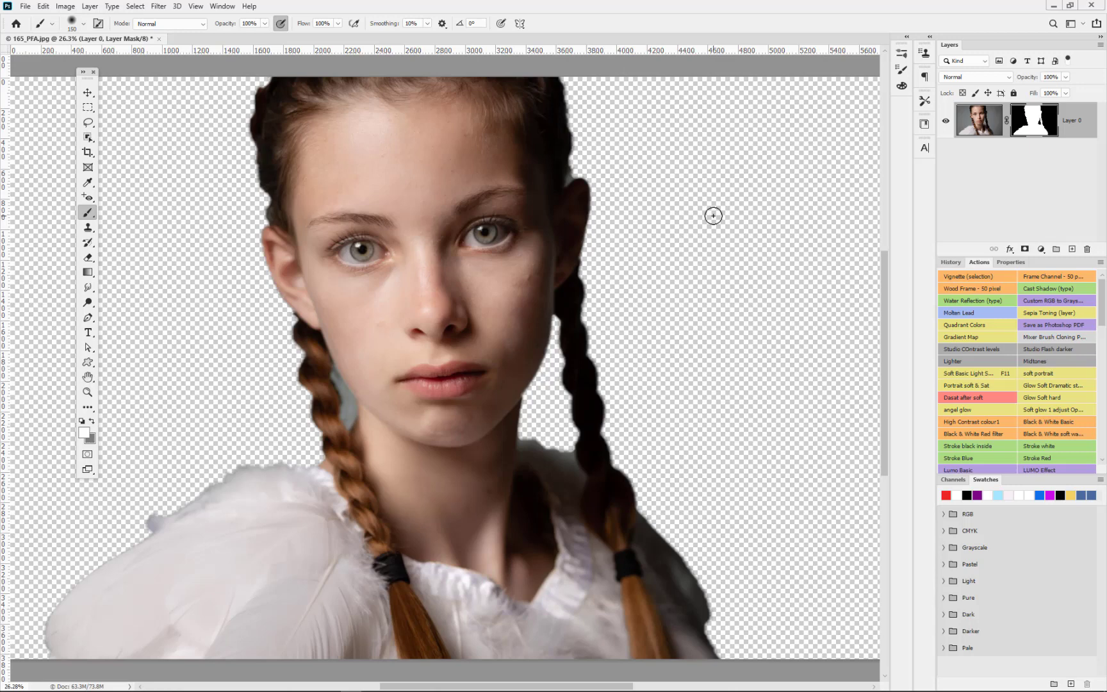
pyautogui.click(1071, 249)
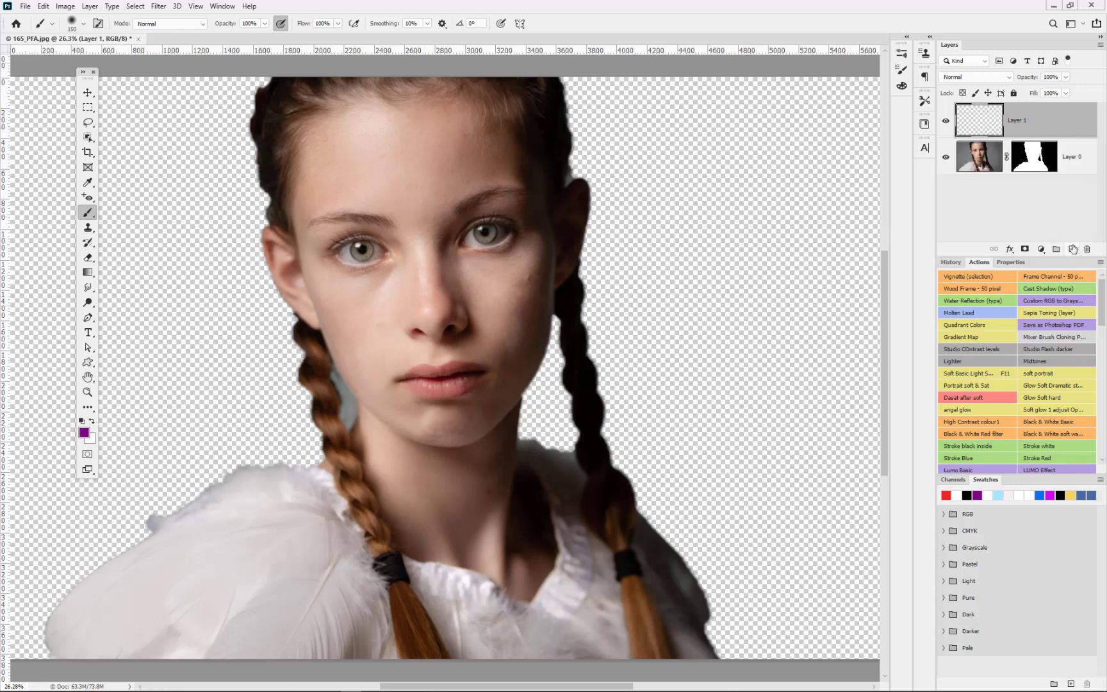
pyautogui.hotkey('alt', 'BackSpace')
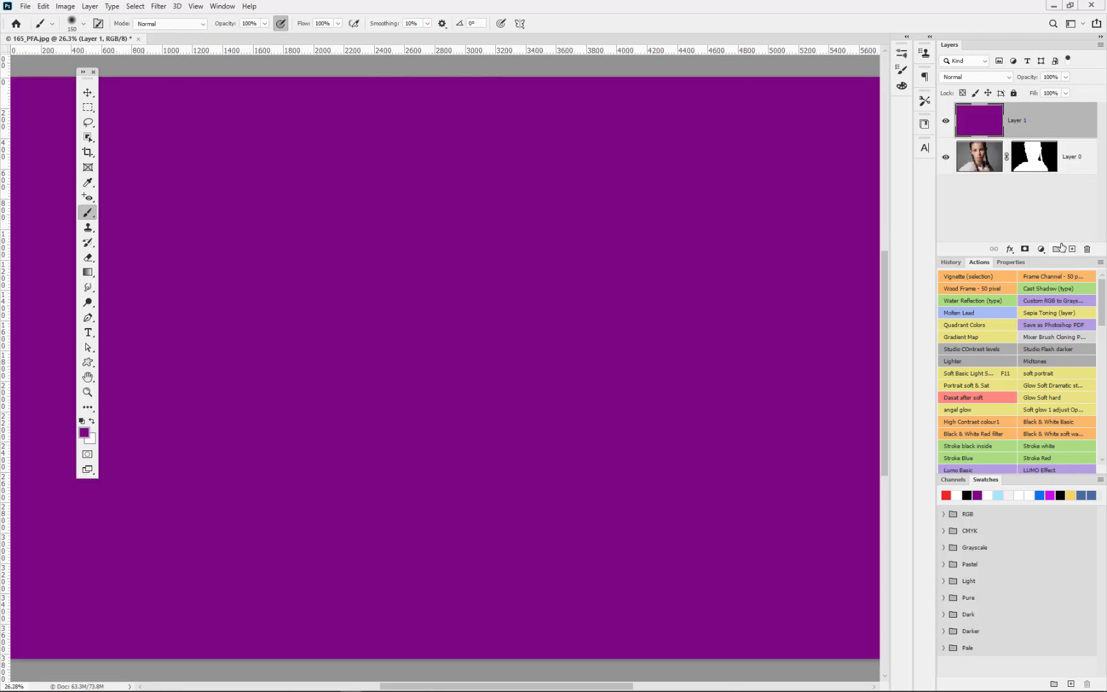
pyautogui.moveTo(1053, 157); pyautogui.dragTo(1051, 167)
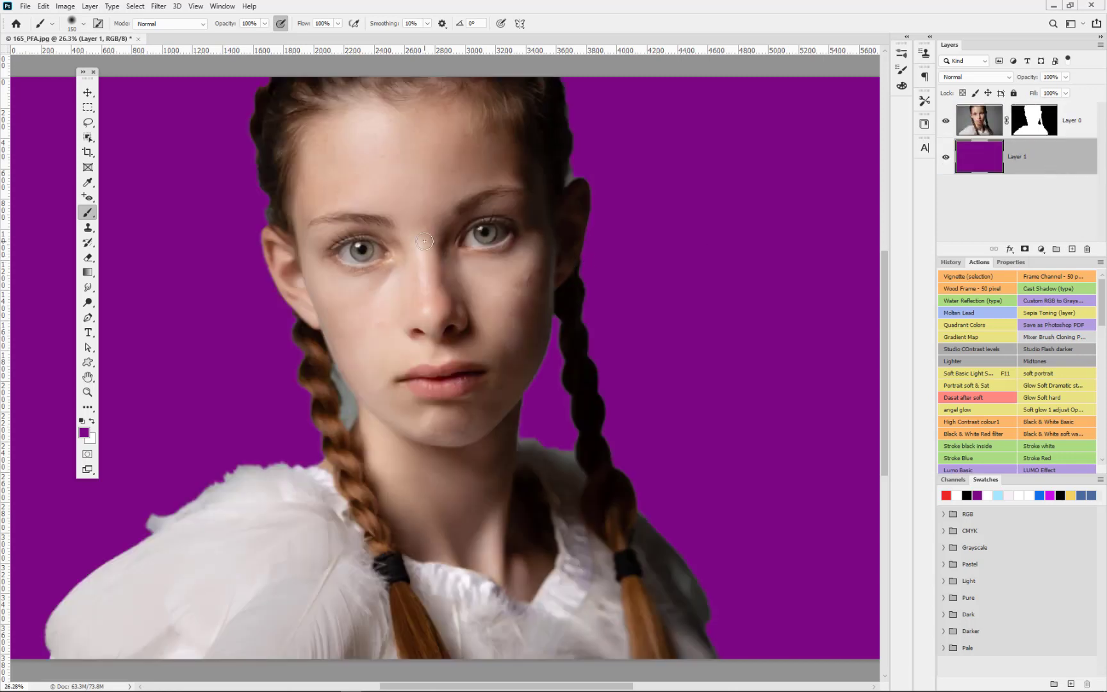
pyautogui.scroll(-1, 428, 242)
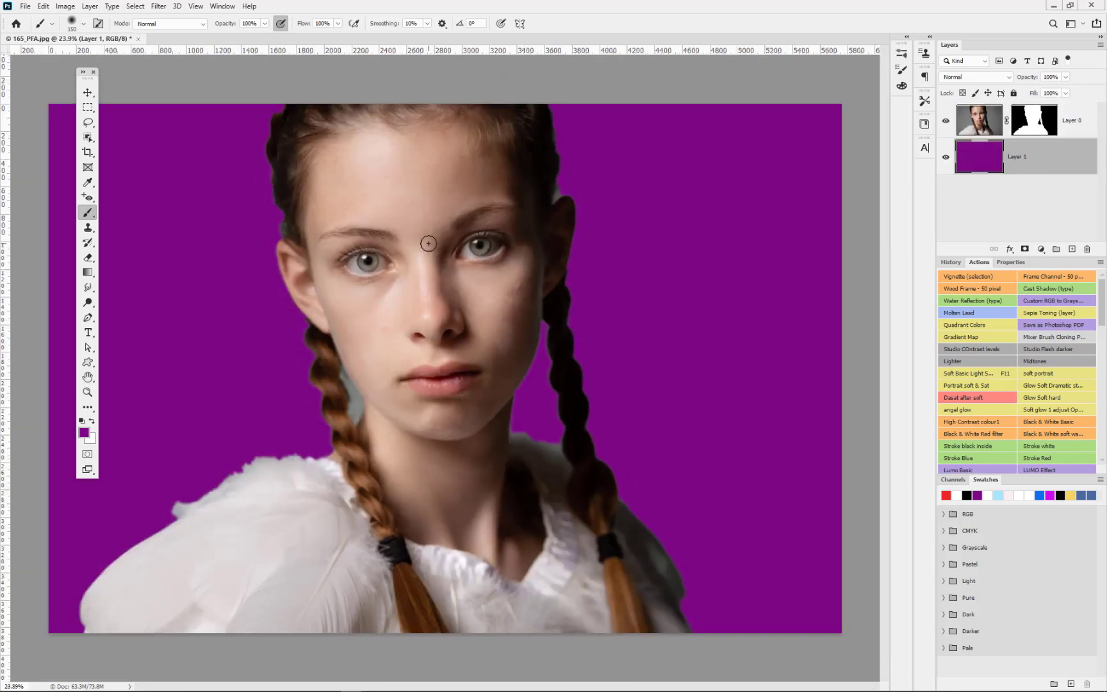
# Step: Target Layer 0's mask and reopen Select and Mask on it
pyautogui.click(1032, 128)
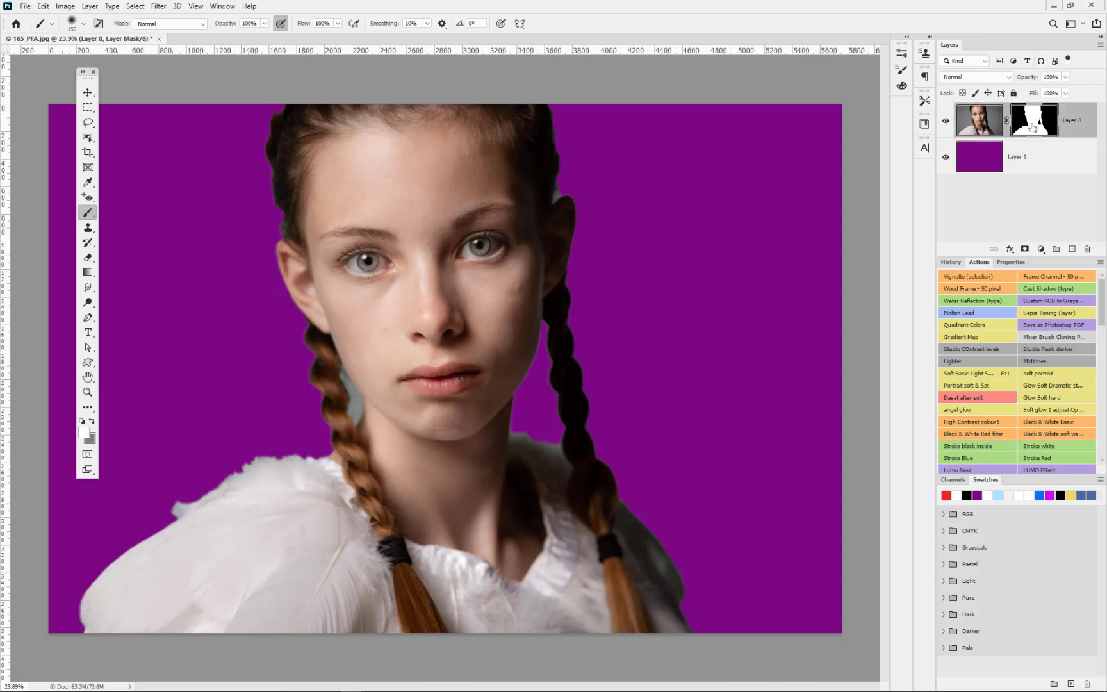
pyautogui.click(135, 7)
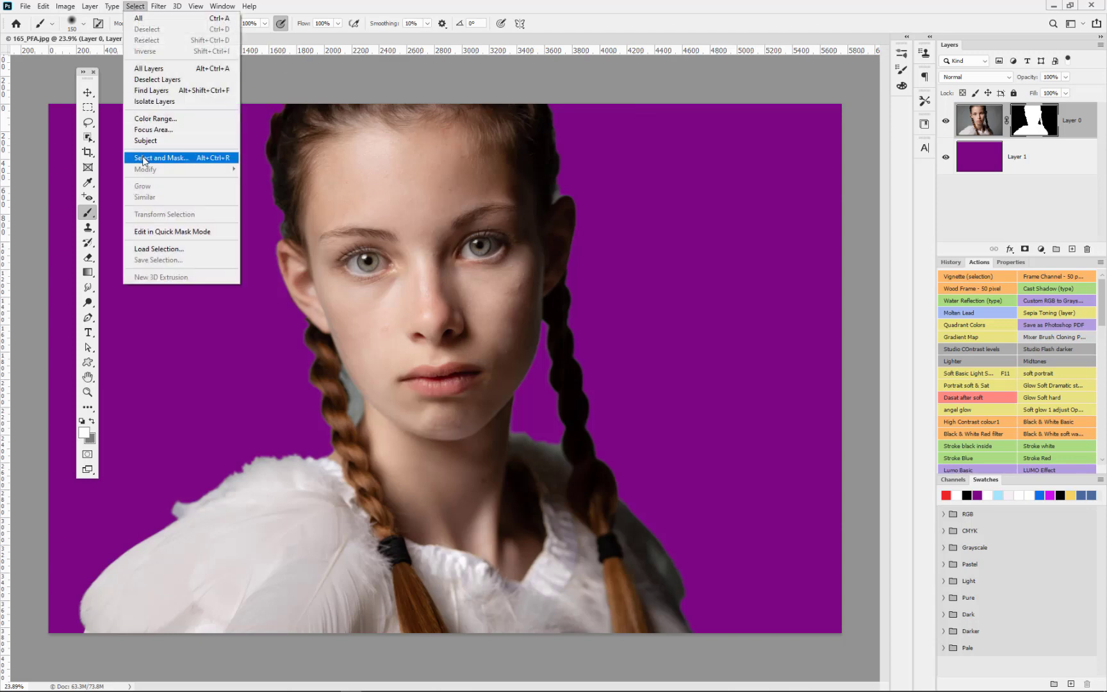
pyautogui.click(142, 157)
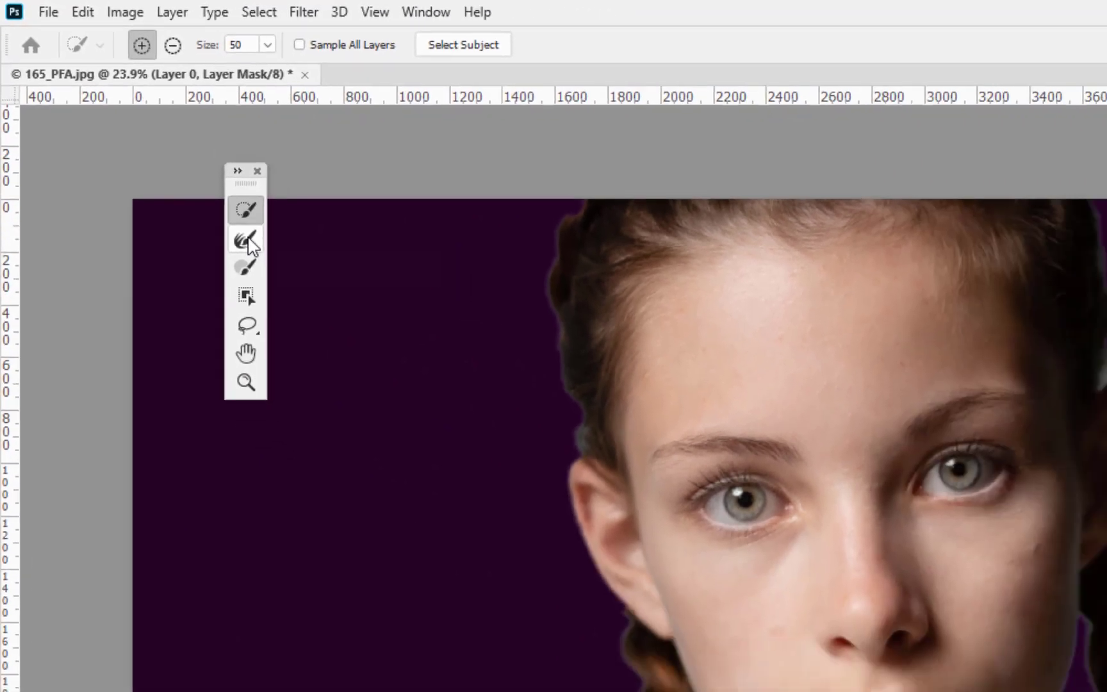
# Step: Refine-edge brush along the left braid, its end near the neck, and the right braid
pyautogui.click(316, 308)
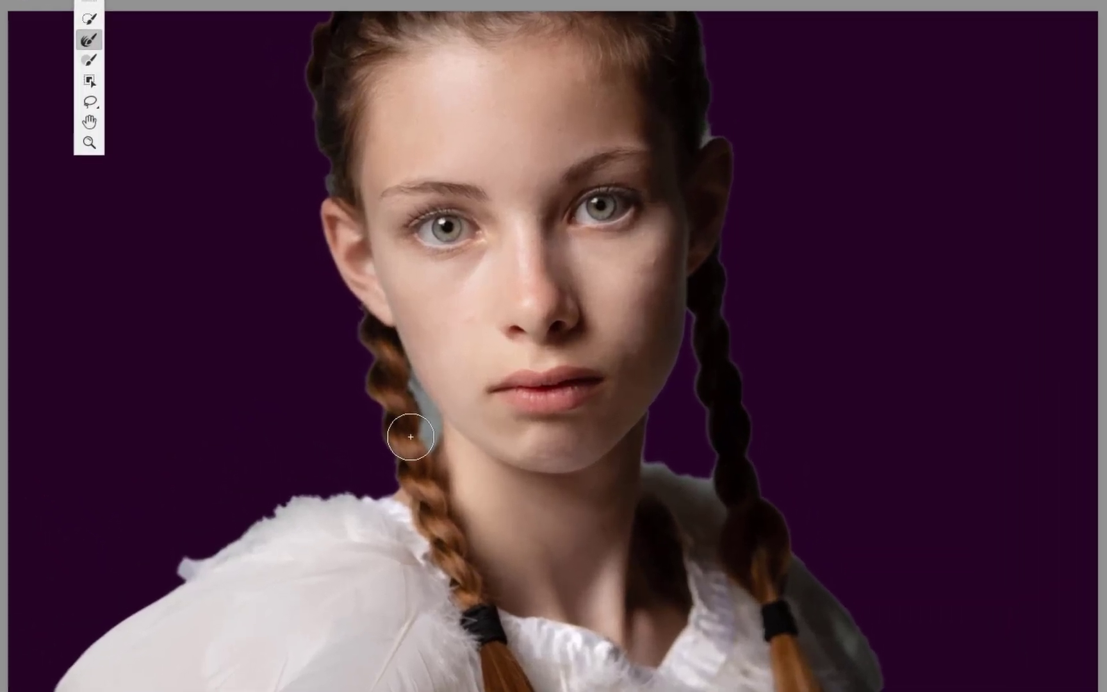
pyautogui.moveTo(411, 436)
pyautogui.mouseDown()
pyautogui.moveTo(398, 395)
pyautogui.moveTo(413, 436)
pyautogui.moveTo(412, 415)
pyautogui.moveTo(380, 353)
pyautogui.mouseUp()
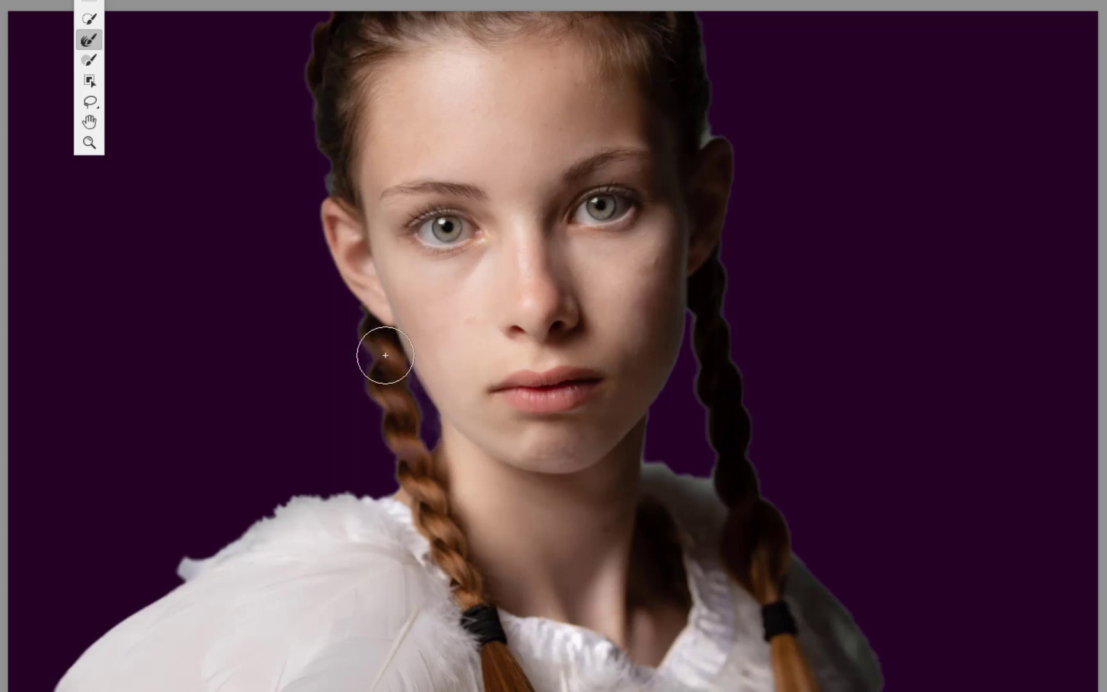
pyautogui.moveTo(406, 468); pyautogui.dragTo(415, 465)
pyautogui.moveTo(748, 461)
pyautogui.mouseDown()
pyautogui.moveTo(732, 482)
pyautogui.moveTo(709, 462)
pyautogui.moveTo(734, 465)
pyautogui.moveTo(712, 361)
pyautogui.moveTo(703, 138)
pyautogui.moveTo(699, 146)
pyautogui.mouseUp()
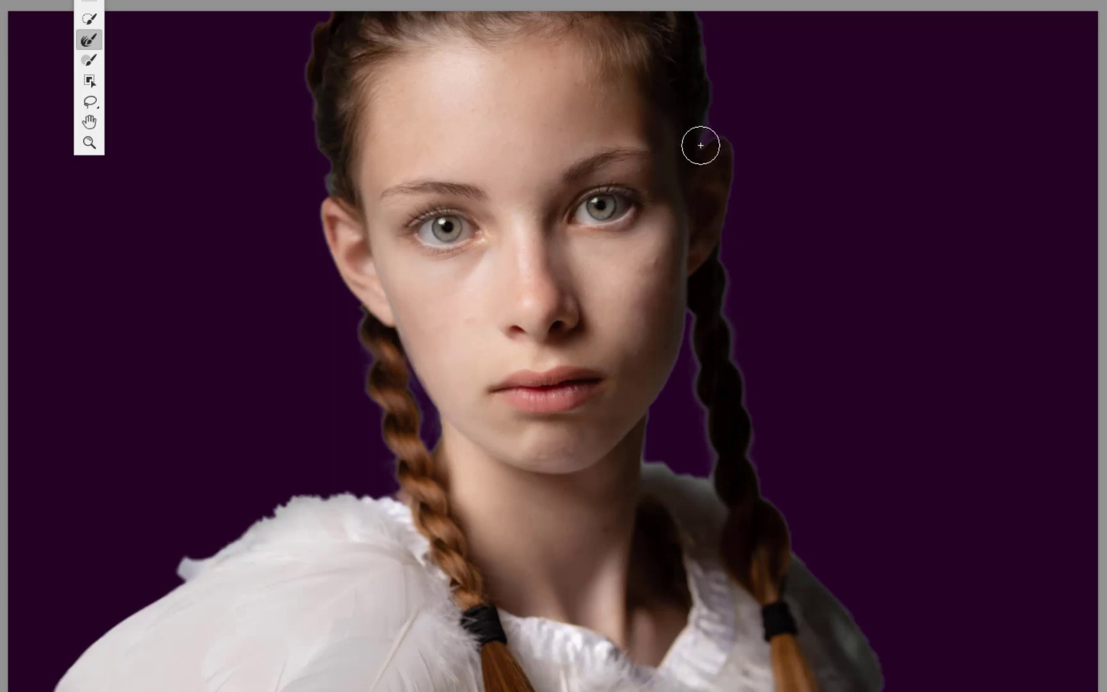
# Step: Refine the hairline and both feathered shoulder edges with a larger brush, then apply the mask
pyautogui.moveTo(682, 89)
pyautogui.mouseDown()
pyautogui.moveTo(662, 19)
pyautogui.moveTo(428, 19)
pyautogui.mouseUp()
pyautogui.press(']')
pyautogui.press(']')
pyautogui.press(']')
pyautogui.moveTo(323, 103)
pyautogui.mouseDown()
pyautogui.moveTo(336, 23)
pyautogui.moveTo(340, 174)
pyautogui.moveTo(363, 130)
pyautogui.mouseUp()
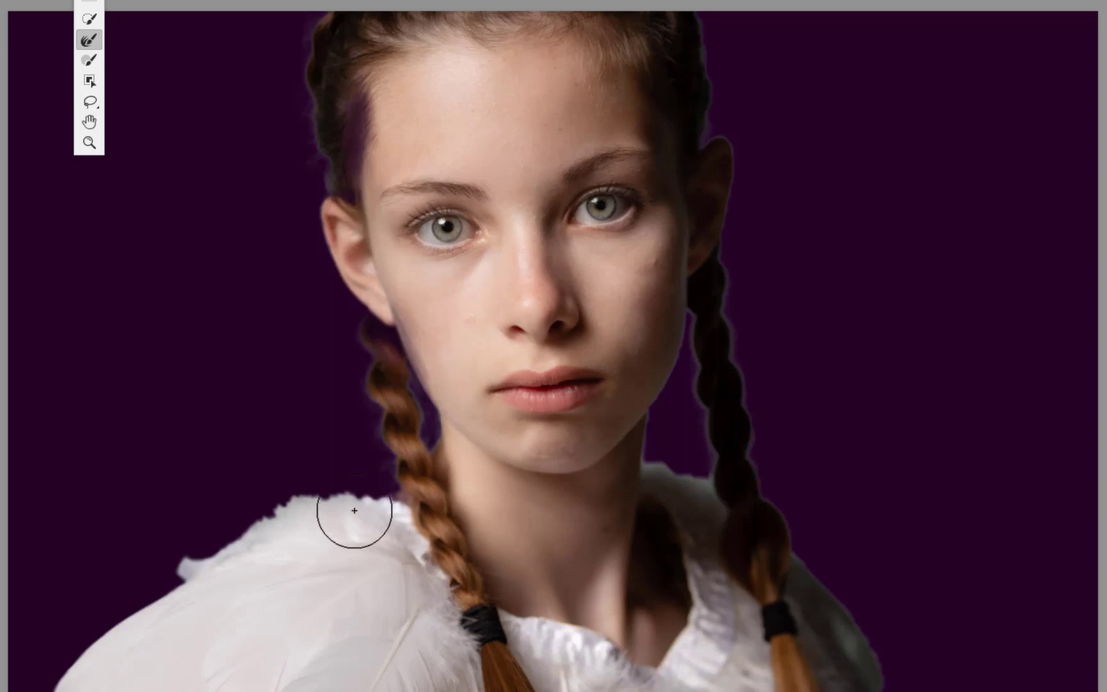
pyautogui.moveTo(365, 511)
pyautogui.mouseDown()
pyautogui.moveTo(283, 525)
pyautogui.moveTo(150, 621)
pyautogui.mouseUp()
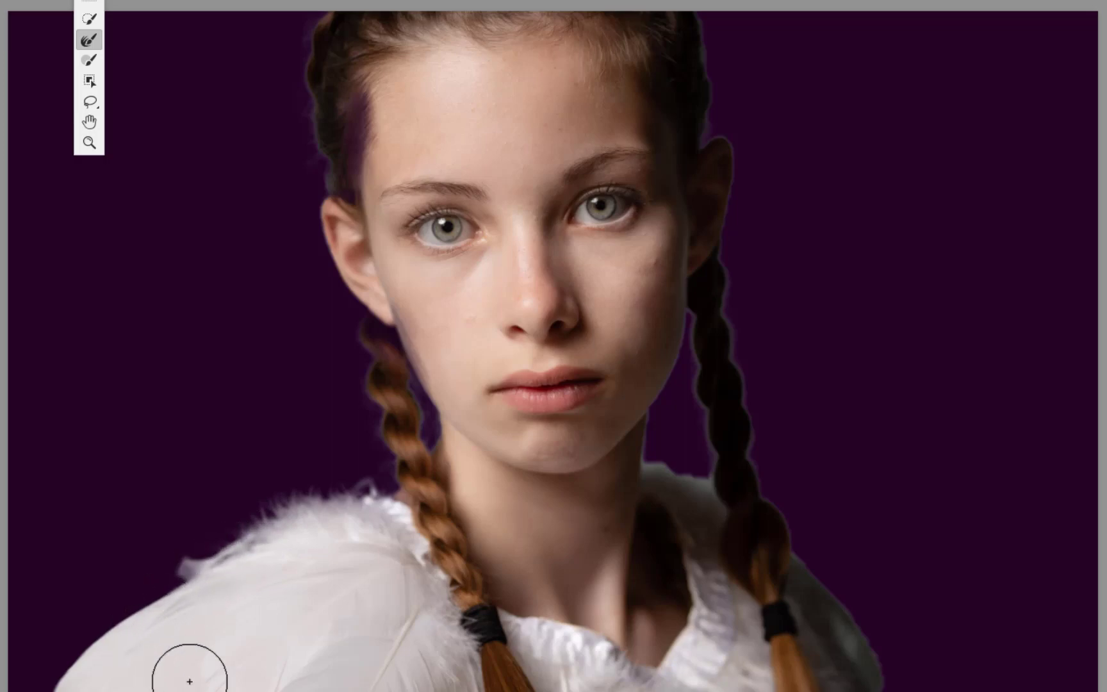
pyautogui.moveTo(811, 604); pyautogui.dragTo(861, 690)
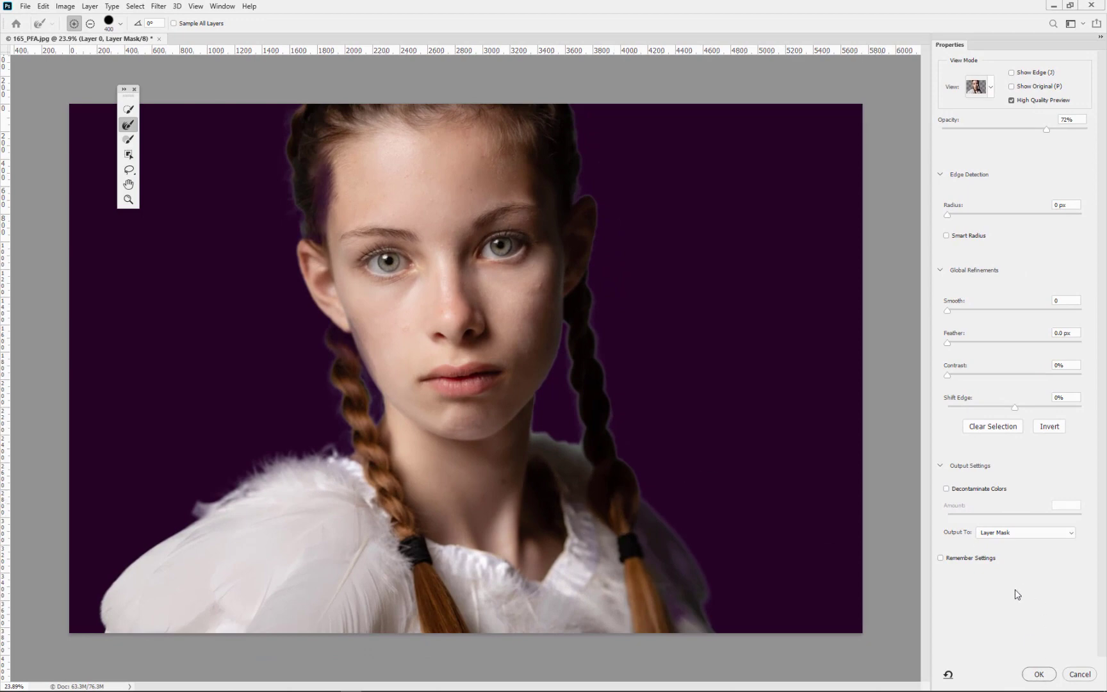
pyautogui.click(1039, 674)
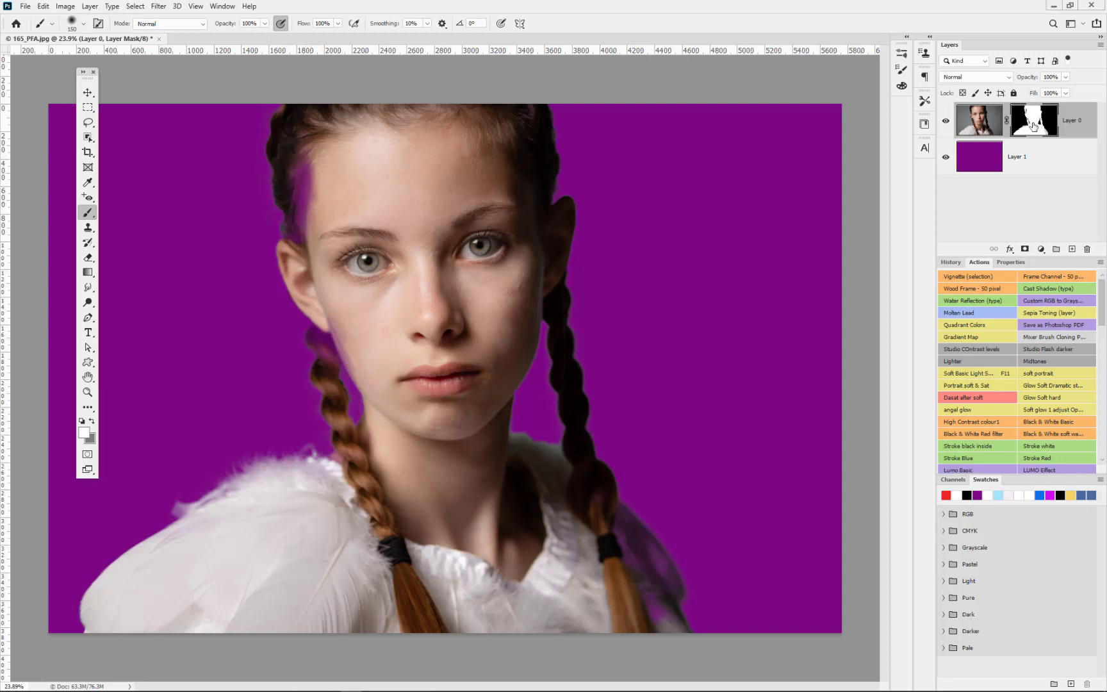
# Step: With black and white colours, paint out the purple and grey fringe along the left hairline
pyautogui.press('d')
pyautogui.press(']')
pyautogui.press(']')
pyautogui.moveTo(306, 166)
pyautogui.mouseDown()
pyautogui.moveTo(308, 238)
pyautogui.moveTo(299, 175)
pyautogui.moveTo(309, 122)
pyautogui.mouseUp()
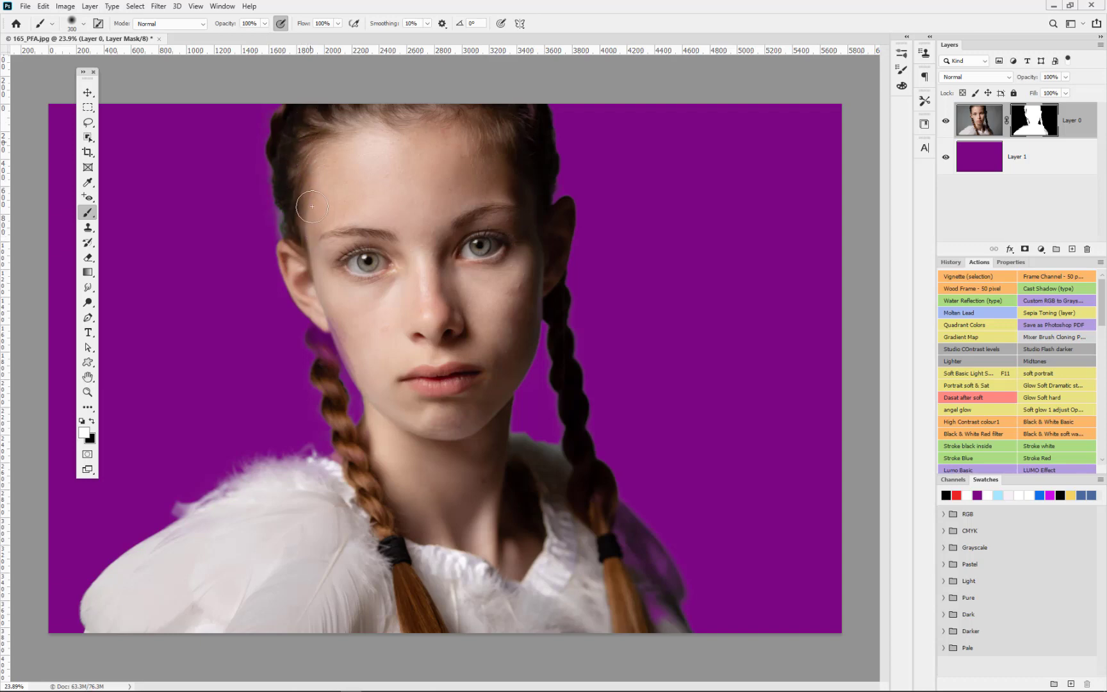
pyautogui.moveTo(317, 198); pyautogui.dragTo(309, 203)
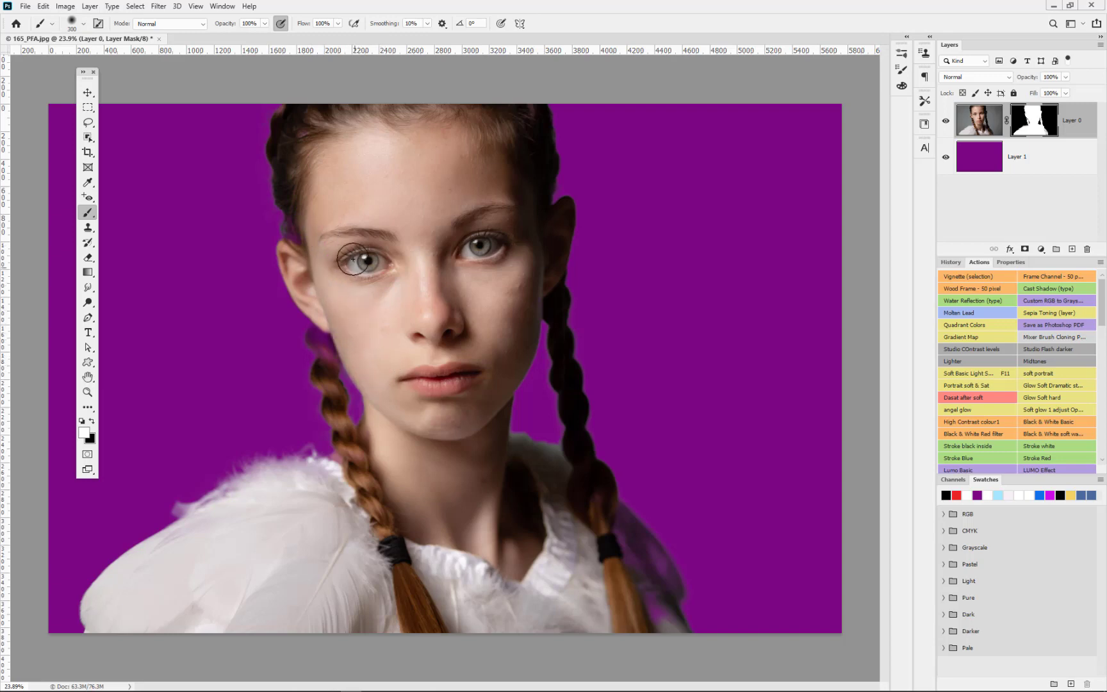
# Step: Paint back the braid below the ear and the feathers beside the right braid
pyautogui.scroll(5, 293, 363)
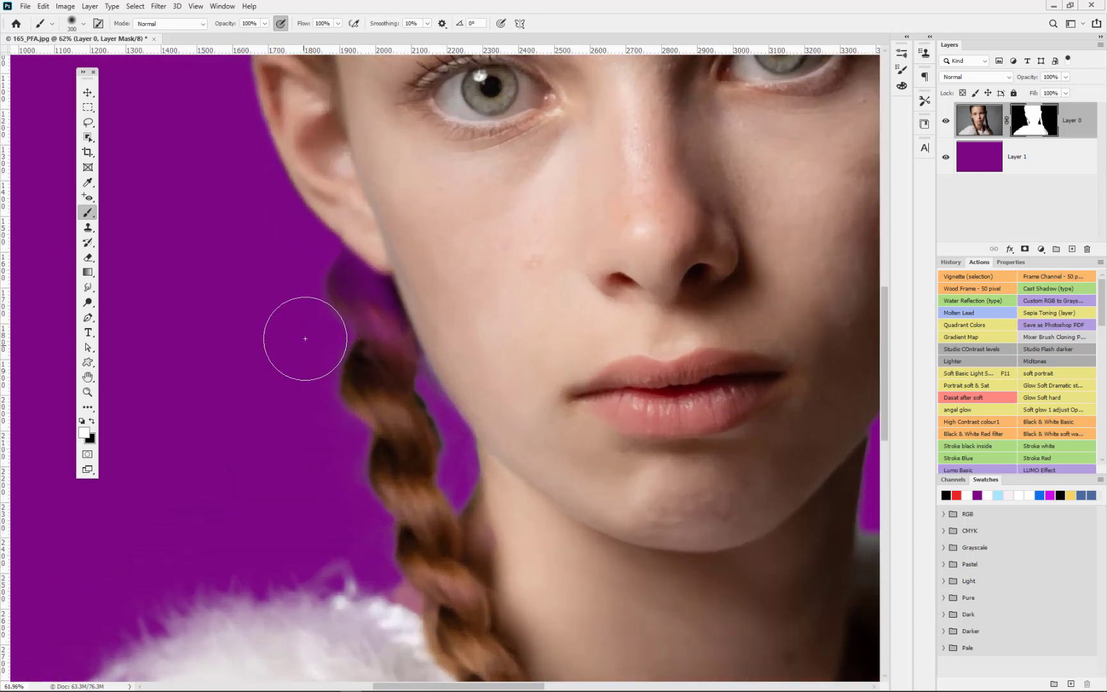
pyautogui.press('[')
pyautogui.press('[')
pyautogui.press('[')
pyautogui.press('[')
pyautogui.press('[')
pyautogui.moveTo(378, 333)
pyautogui.mouseDown()
pyautogui.moveTo(357, 276)
pyautogui.moveTo(377, 300)
pyautogui.moveTo(386, 346)
pyautogui.moveTo(377, 300)
pyautogui.mouseUp()
pyautogui.scroll(-5, 377, 302)
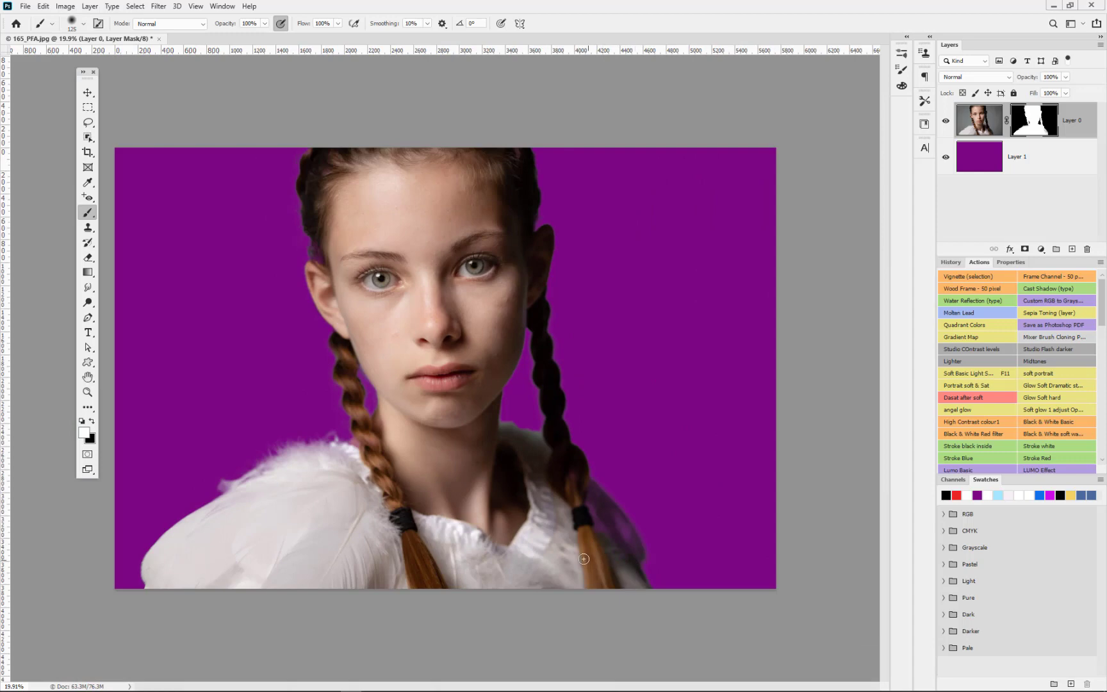
pyautogui.press(']')
pyautogui.press(']')
pyautogui.press(']')
pyautogui.moveTo(617, 576)
pyautogui.mouseDown()
pyautogui.moveTo(595, 509)
pyautogui.moveTo(613, 548)
pyautogui.moveTo(602, 521)
pyautogui.moveTo(625, 547)
pyautogui.moveTo(602, 521)
pyautogui.moveTo(634, 594)
pyautogui.moveTo(611, 531)
pyautogui.moveTo(562, 469)
pyautogui.mouseUp()
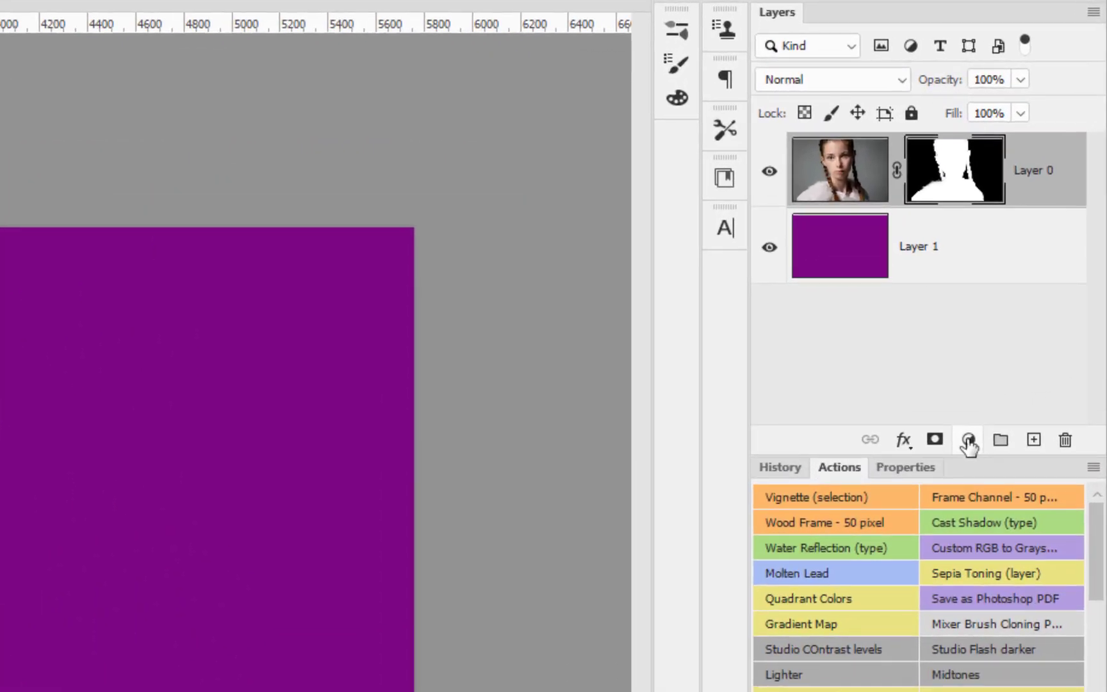
# Step: Add a Hue/Saturation adjustment beneath Layer 0 and shift its Hue to -24
pyautogui.click(969, 441)
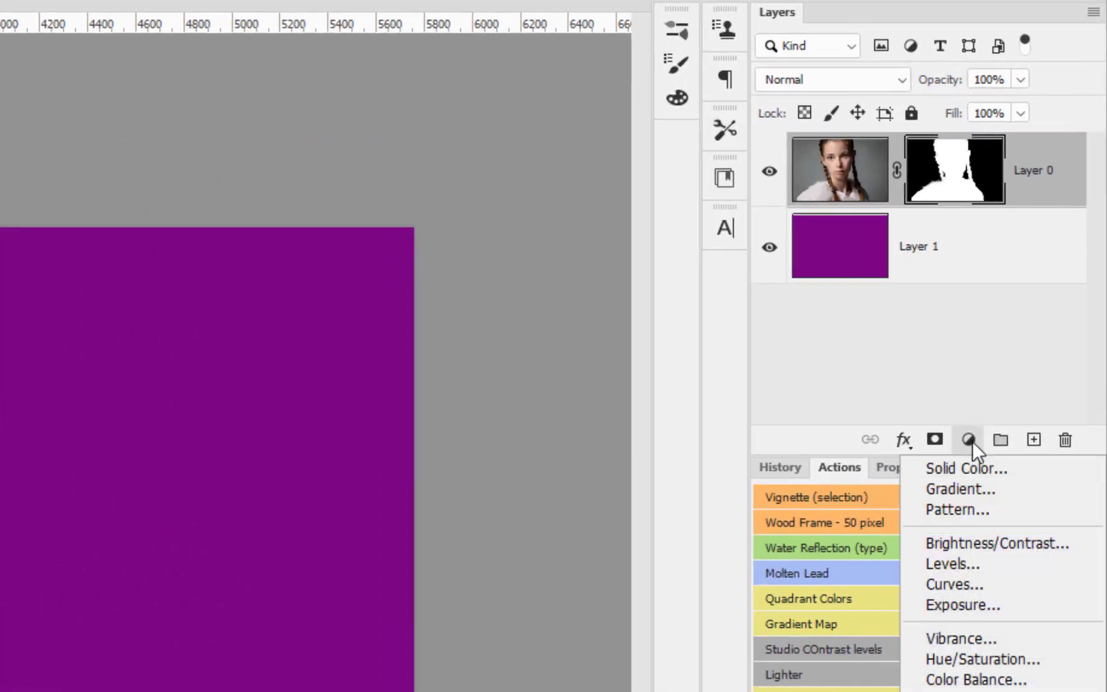
pyautogui.click(978, 657)
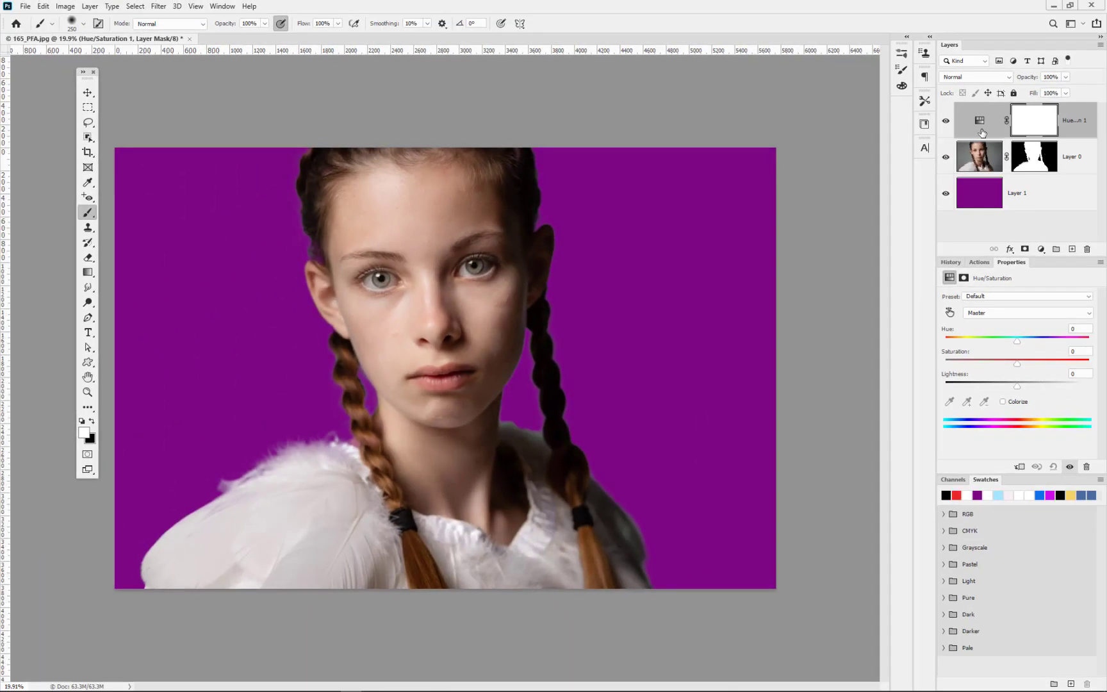
pyautogui.click(981, 128)
pyautogui.moveTo(987, 152); pyautogui.dragTo(985, 175)
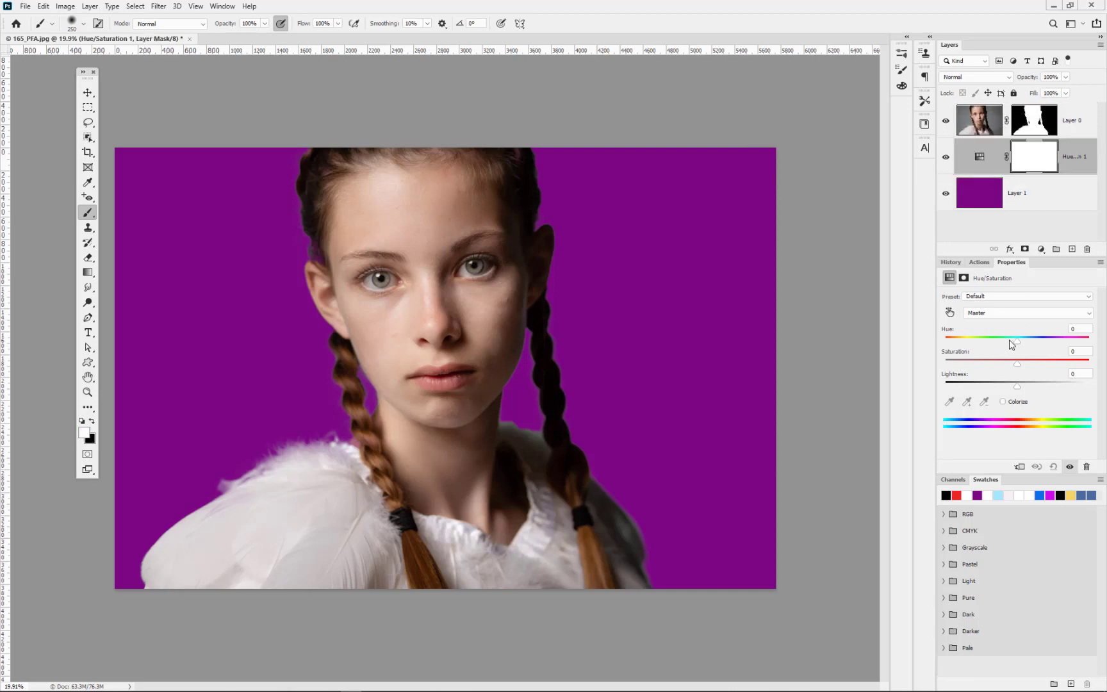
pyautogui.moveTo(1017, 341); pyautogui.dragTo(1039, 392)
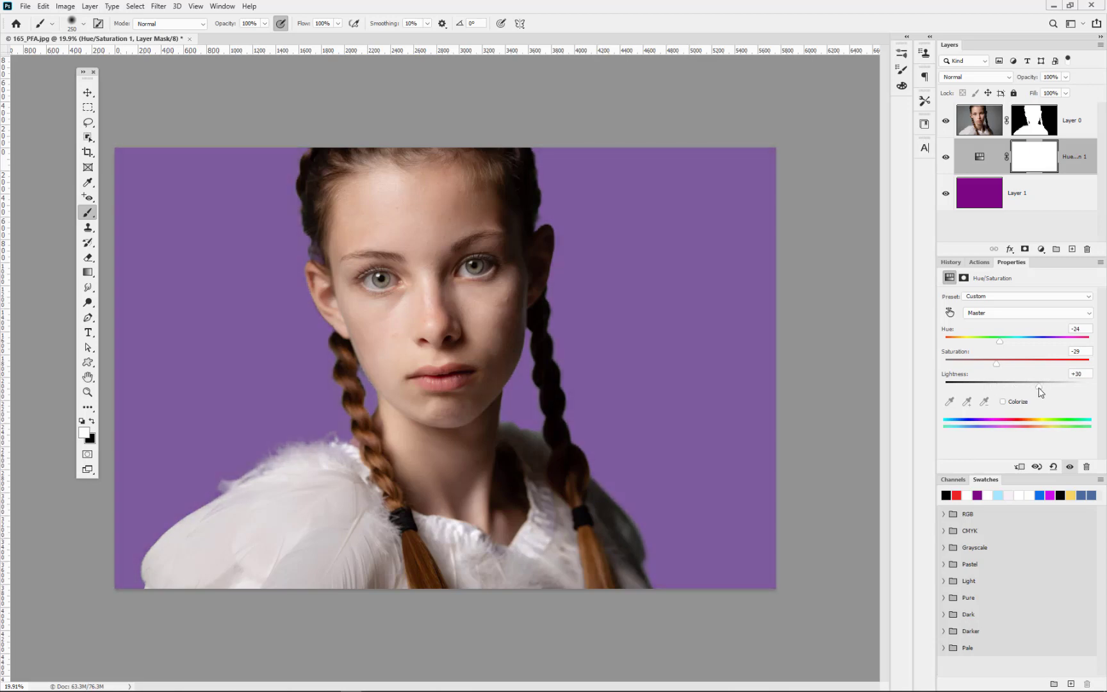